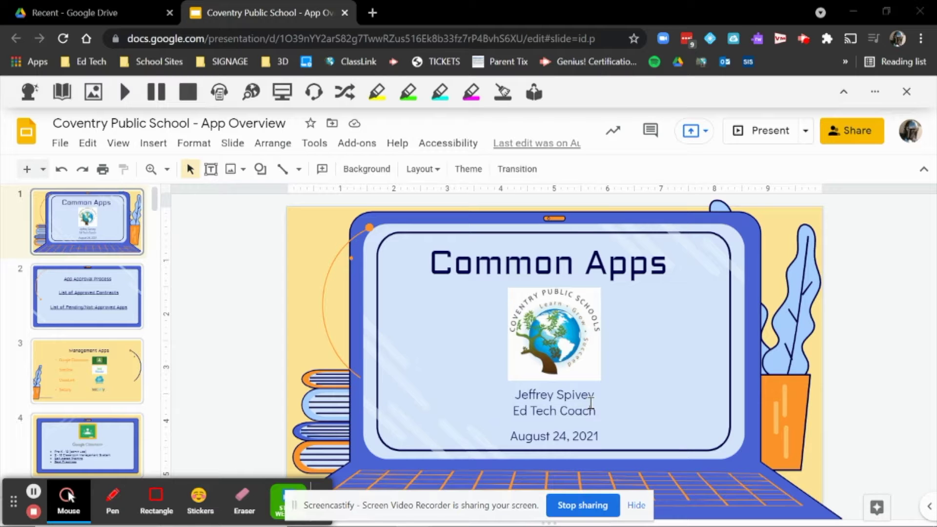
Close the annotation toolbar so the 'Common Apps' title slide shows unobstructed.
{"action": "left_click", "coordinate": [906, 92]}
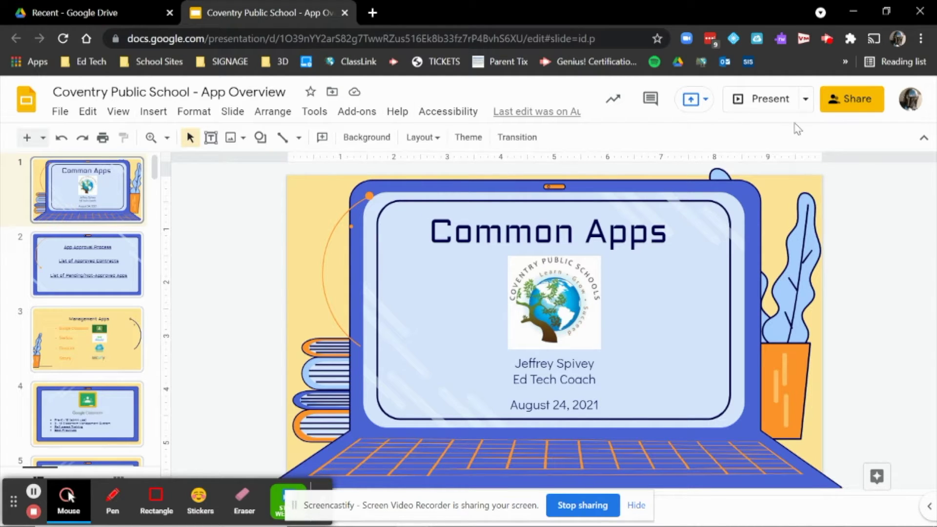
Set General access to Anyone with the link (Viewer) and copy the share link.
{"action": "left_click", "coordinate": [853, 103]}
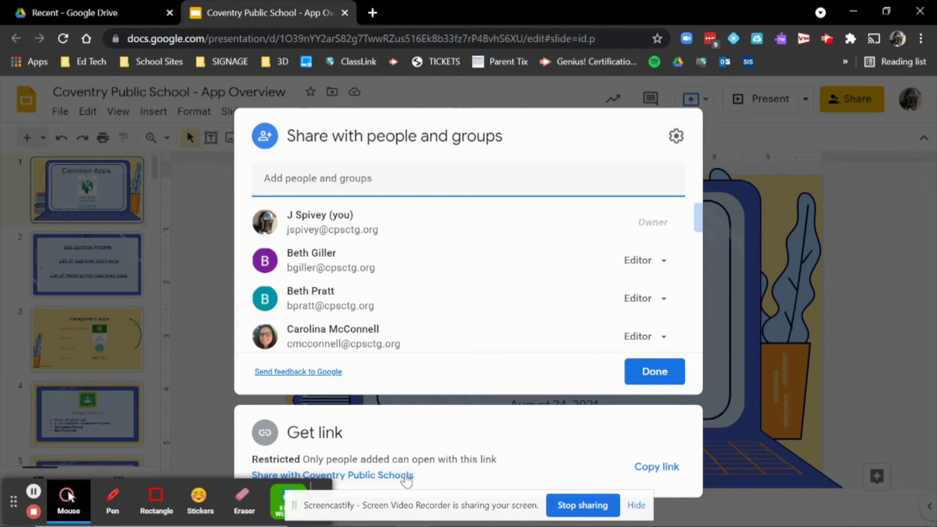
{"action": "left_click", "coordinate": [404, 476]}
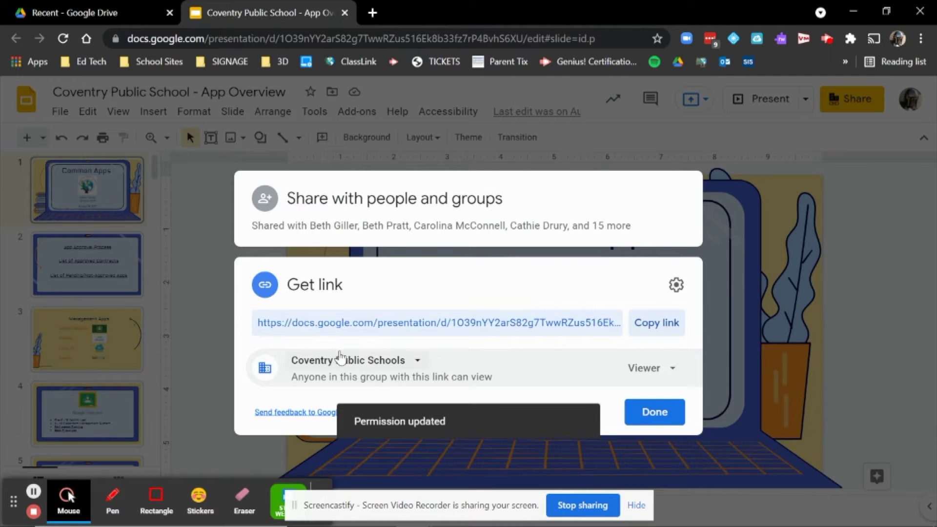
{"action": "left_click", "coordinate": [357, 362]}
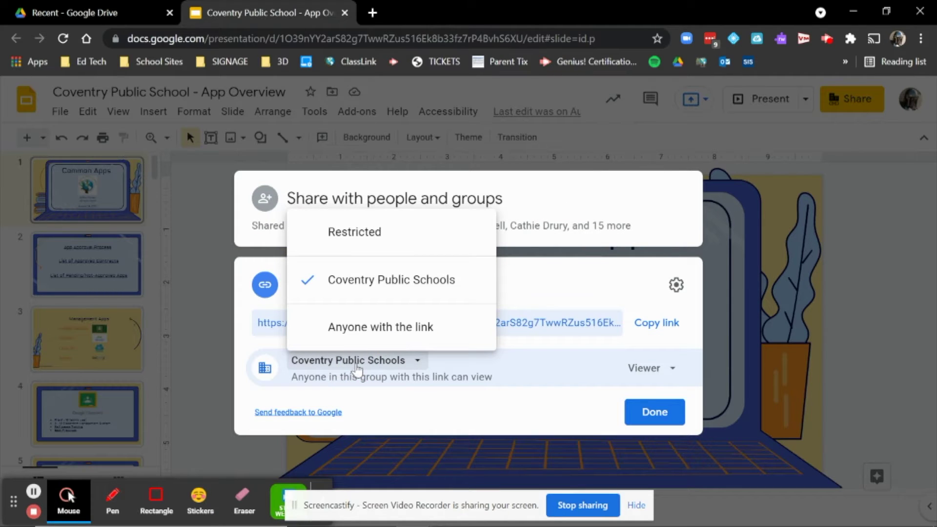
{"action": "left_click", "coordinate": [367, 328]}
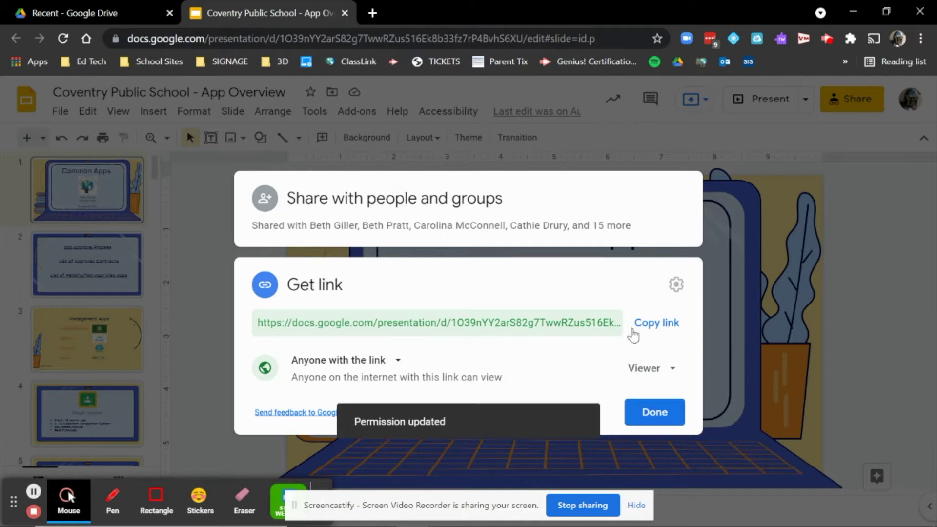
{"action": "left_click", "coordinate": [657, 323]}
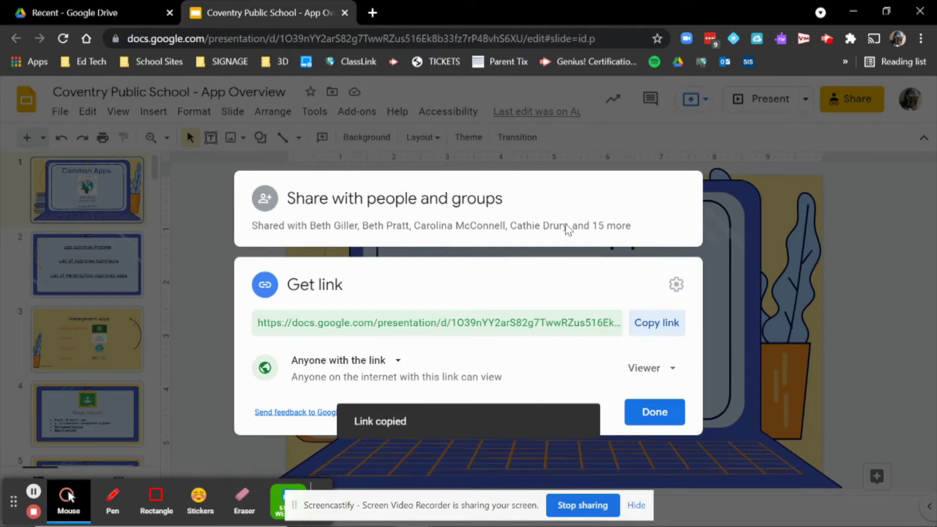
{"action": "left_click", "coordinate": [654, 412]}
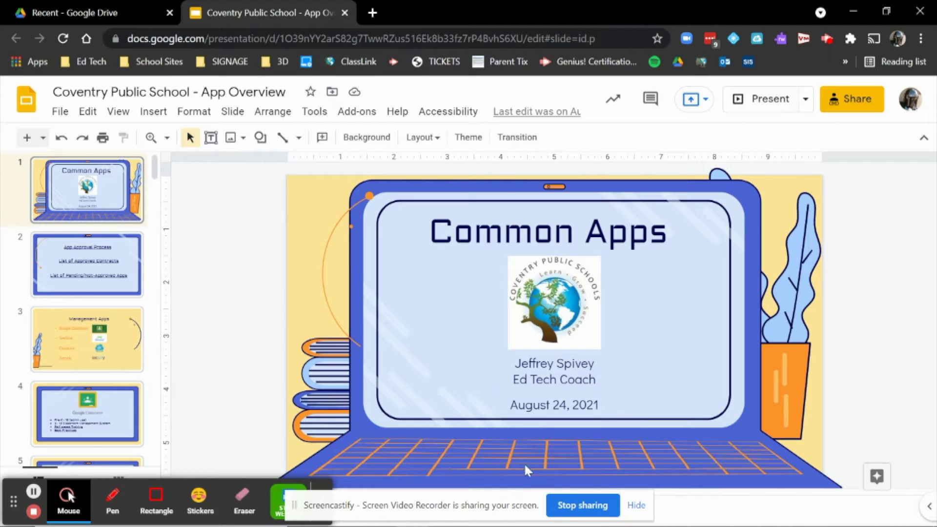
Link the 'Hyperlink Not Working' heading to the pasted Slides share URL.
{"action": "left_click", "coordinate": [524, 513]}
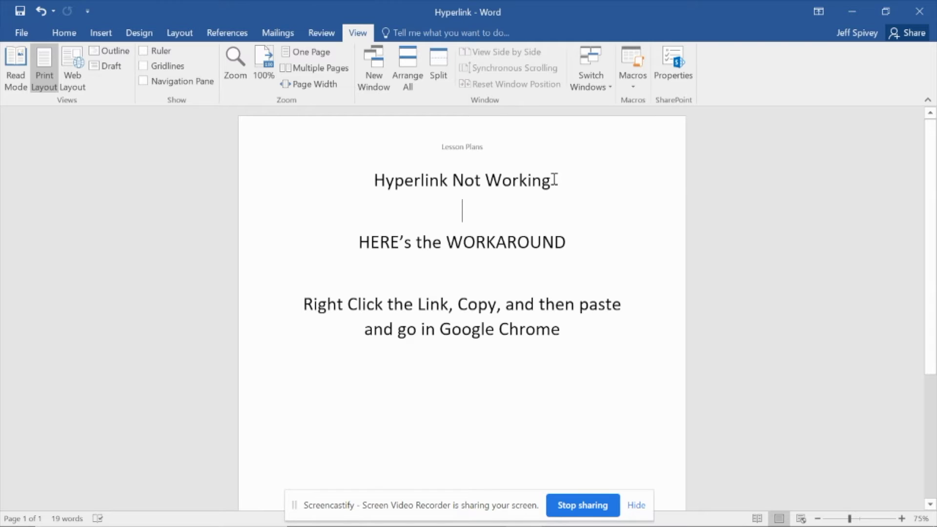
{"action": "mouse_move", "coordinate": [555, 180]}
{"action": "left_mouse_down"}
{"action": "mouse_move", "coordinate": [418, 172]}
{"action": "mouse_move", "coordinate": [417, 183]}
{"action": "left_mouse_up"}
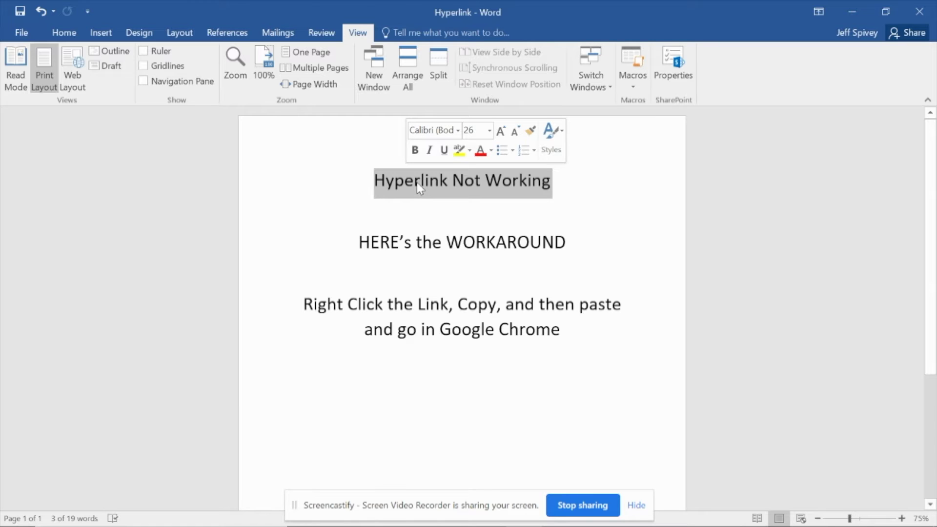
{"action": "key", "text": "ctrl+k"}
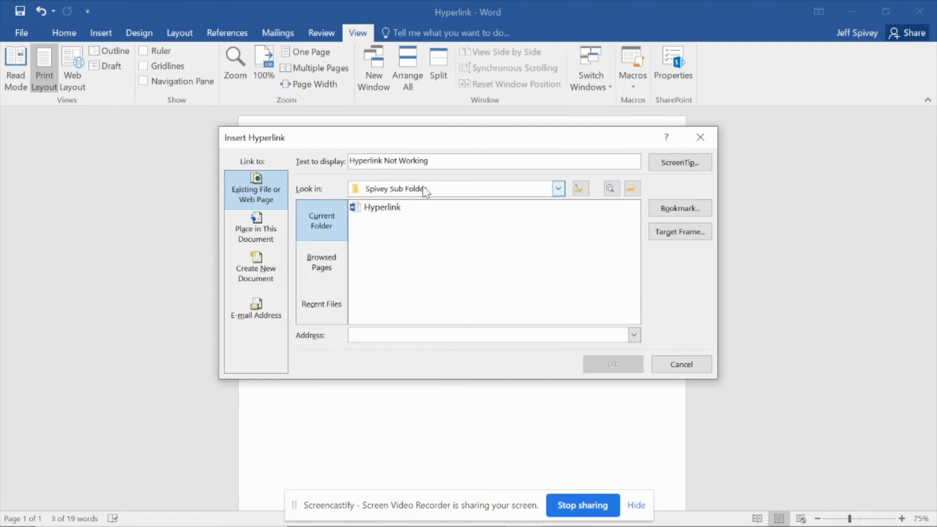
{"action": "key", "text": "ctrl+v"}
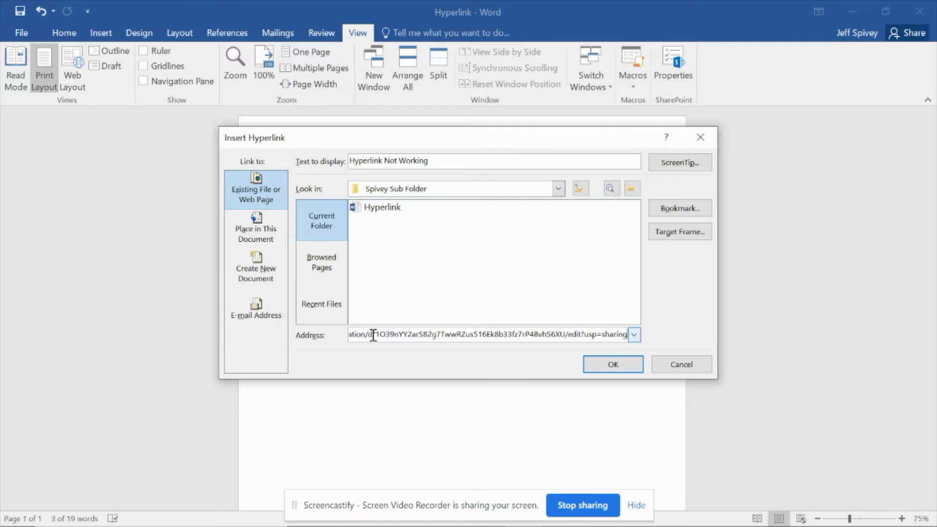
{"action": "left_click", "coordinate": [613, 364]}
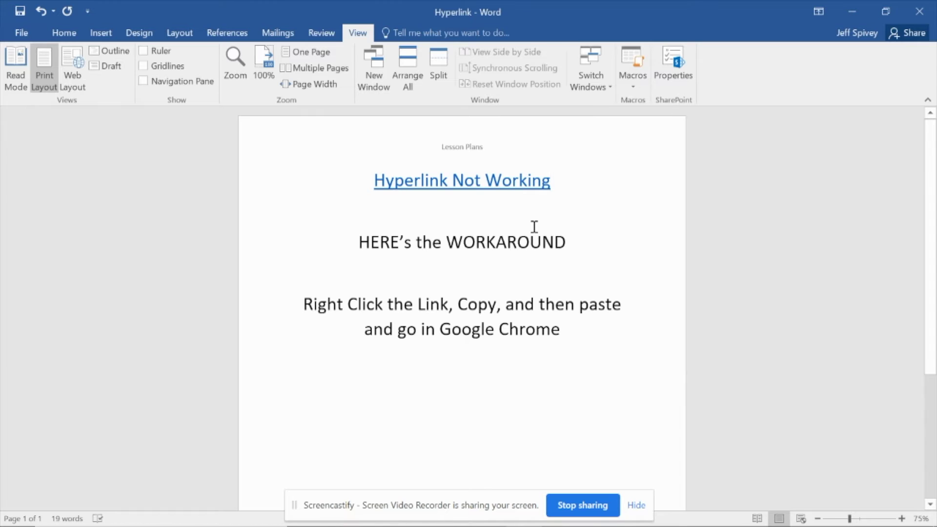
Follow the heading link, close the update-help and Slides tabs, and return to Word.
{"action": "left_click", "coordinate": [517, 181], "text": "ctrl"}
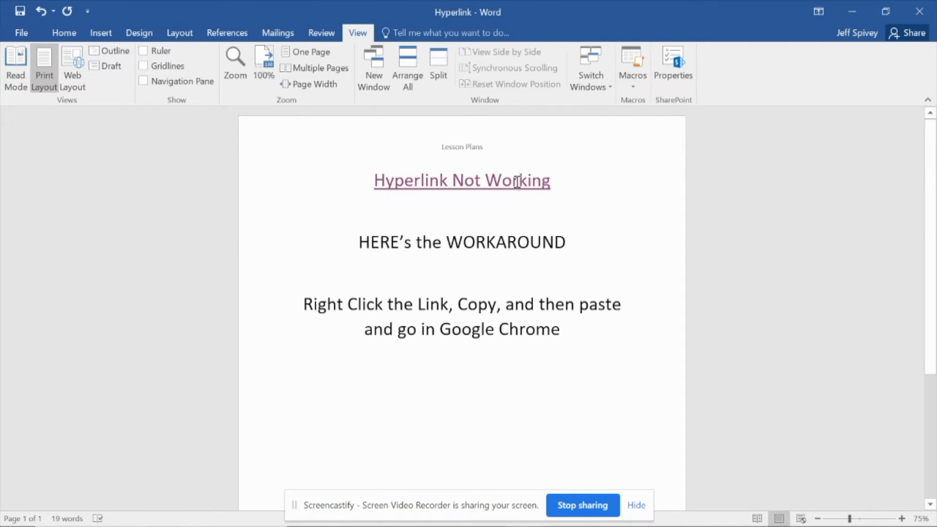
{"action": "left_click", "coordinate": [518, 181]}
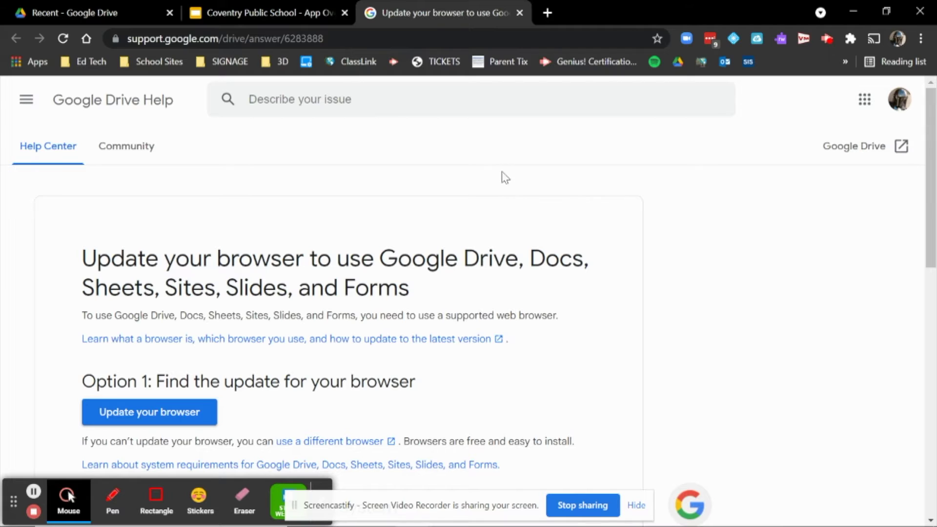
{"action": "left_click", "coordinate": [520, 12]}
{"action": "left_click", "coordinate": [344, 12]}
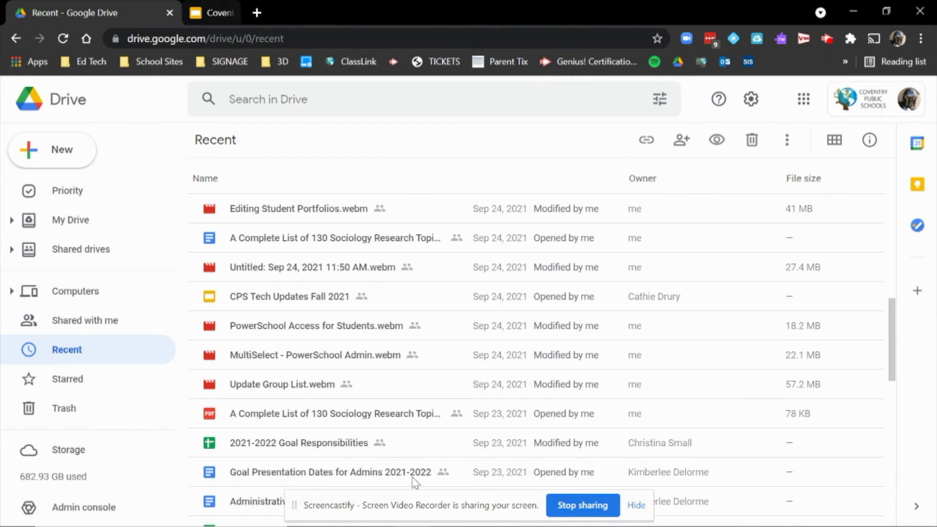
{"action": "left_click", "coordinate": [524, 513]}
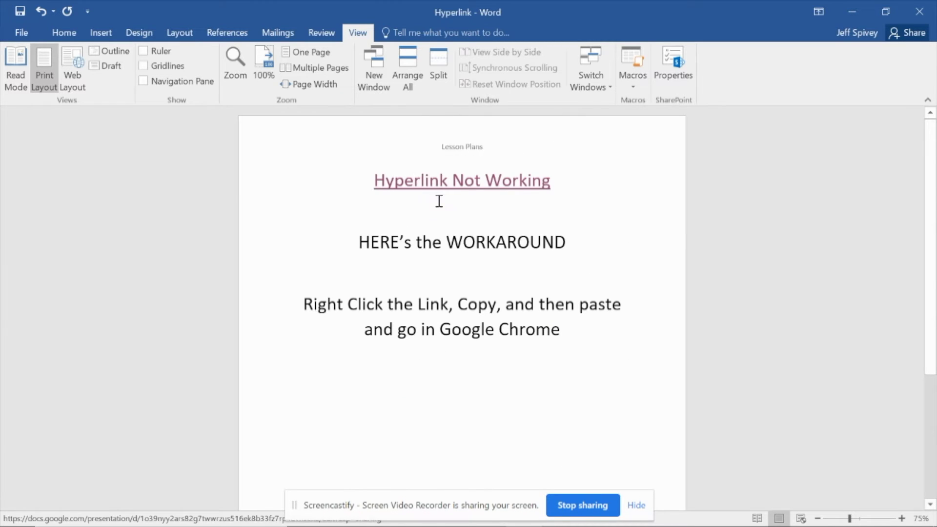
Copy the link address from the 'Hyperlink Not Working' heading with Copy Hyperlink.
{"action": "left_click_drag", "start_coordinate": [296, 302], "coordinate": [512, 331]}
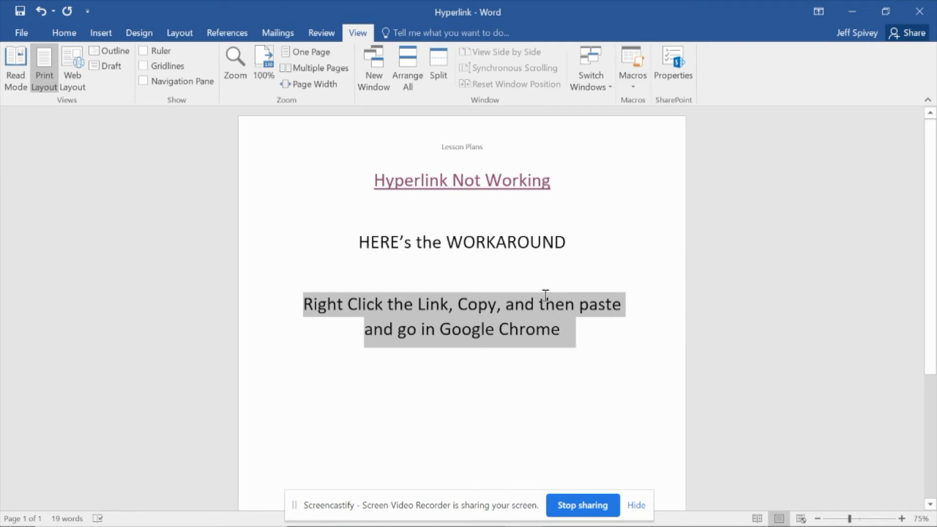
{"action": "right_click", "coordinate": [455, 183]}
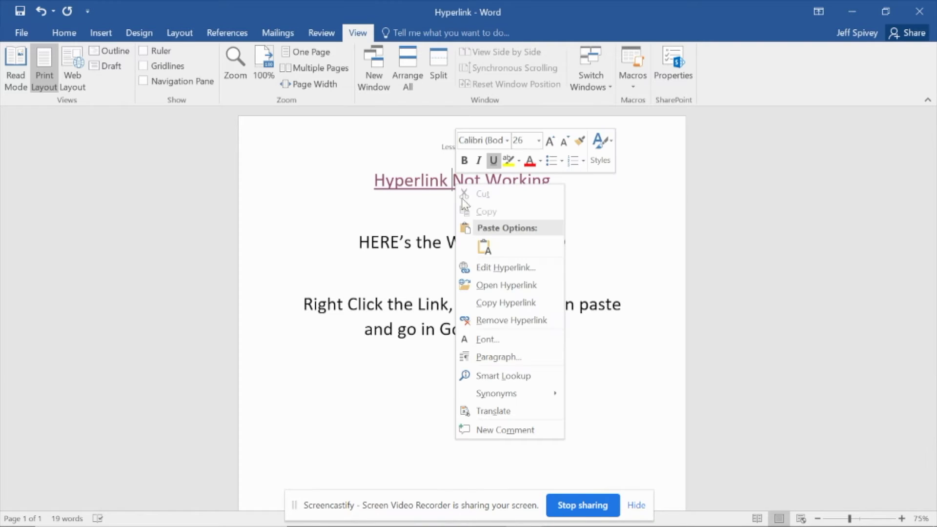
{"action": "left_click", "coordinate": [502, 304]}
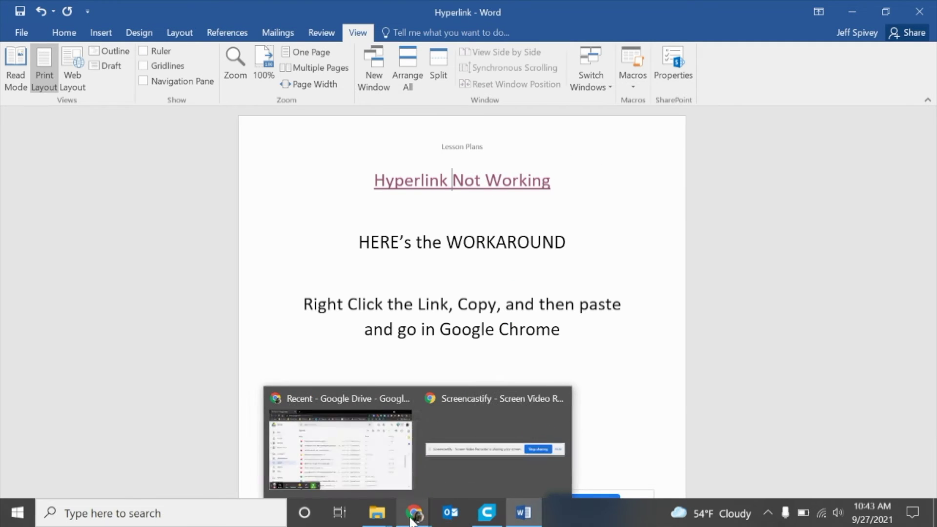
{"action": "left_click", "coordinate": [415, 513]}
Paste and go with the copied link in a new Chrome tab, then show the desktop.
{"action": "left_click", "coordinate": [334, 451]}
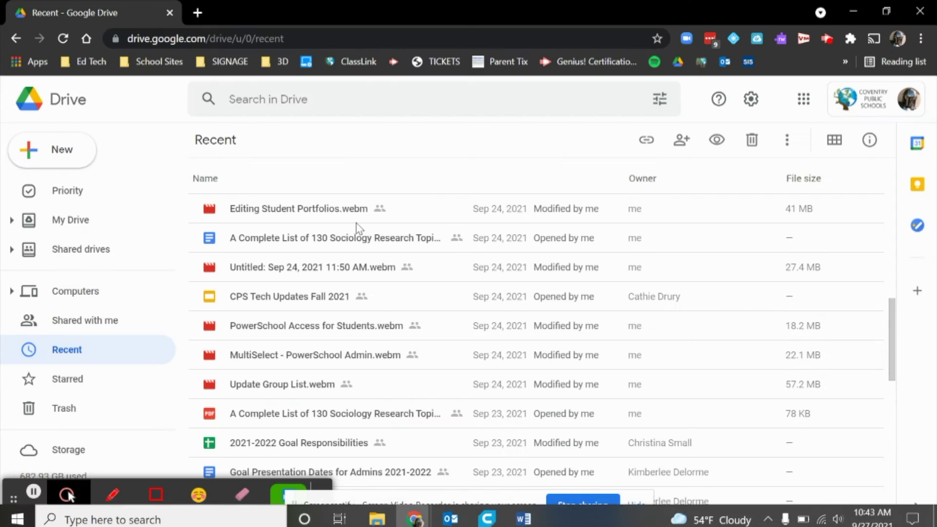
{"action": "left_click", "coordinate": [198, 13]}
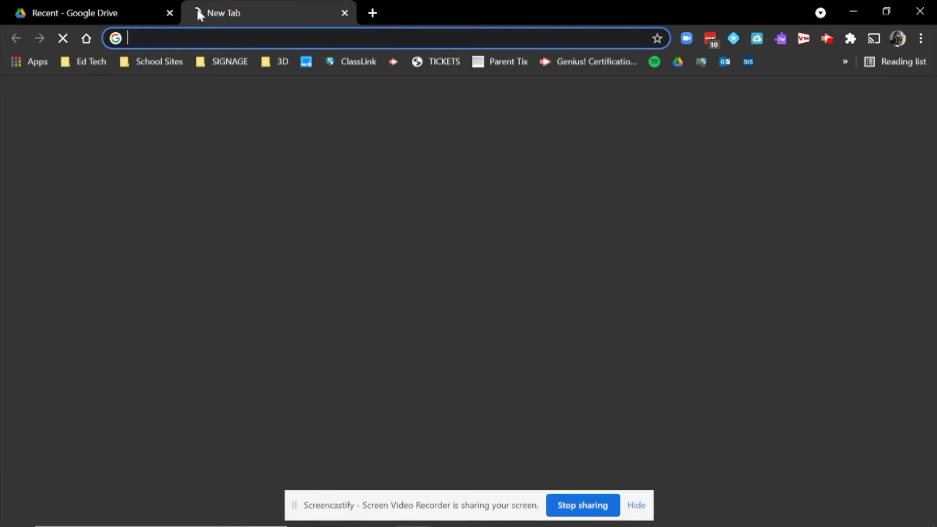
{"action": "right_click", "coordinate": [234, 39]}
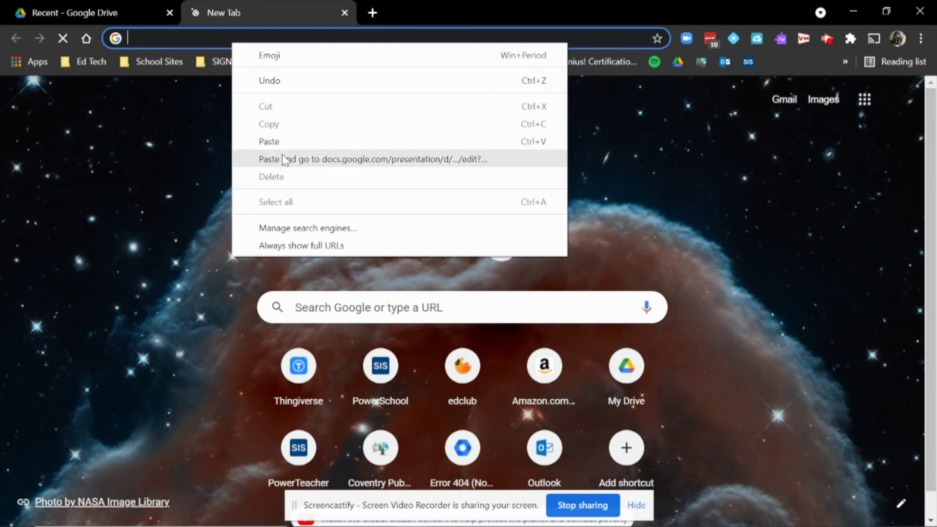
{"action": "left_click", "coordinate": [278, 142]}
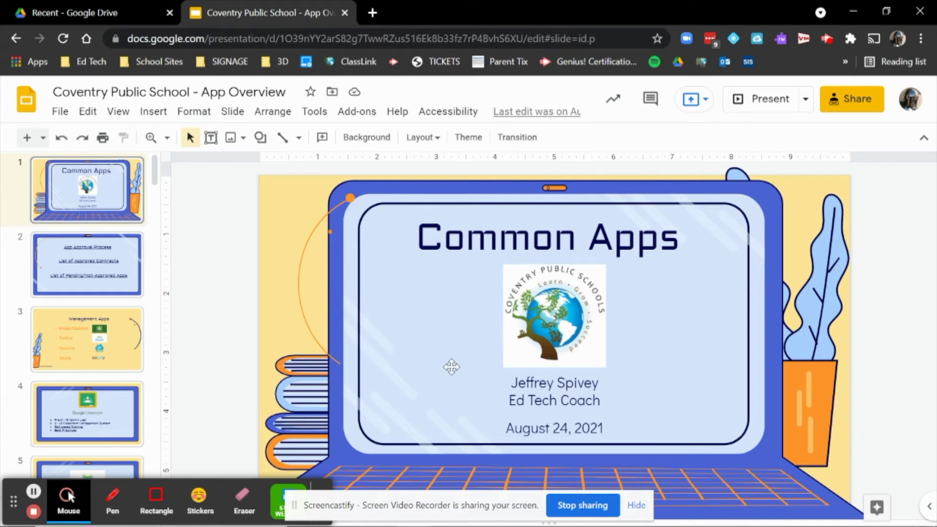
{"action": "mouse_move", "coordinate": [417, 524]}
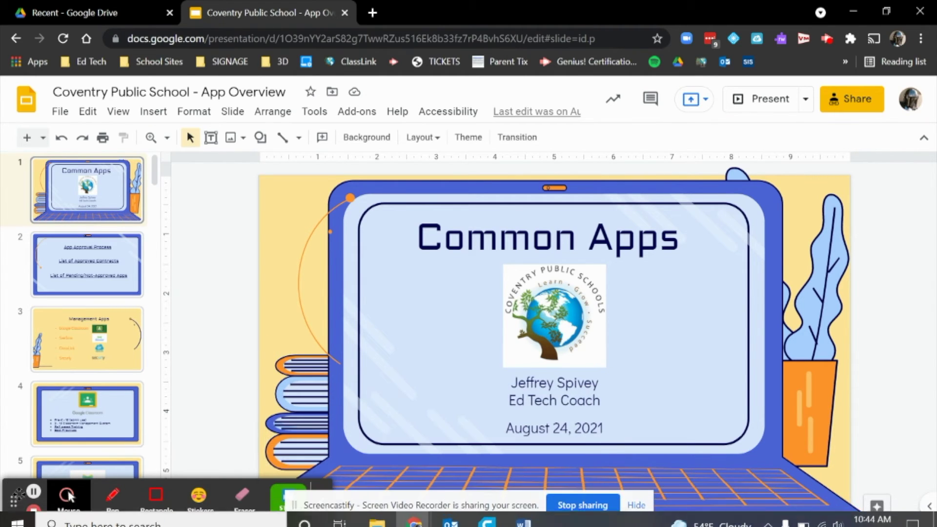
{"action": "key", "text": "super+d"}
Reopen the Hyperlink document and save it as 'Sub Plans 9.27' in Desktop's Spivey Sub Folder.
{"action": "double_click", "coordinate": [191, 386]}
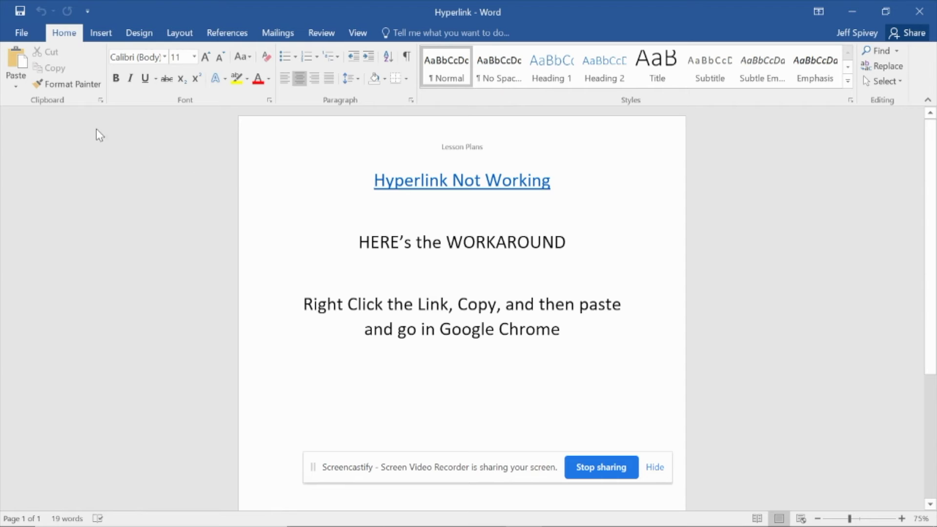
{"action": "left_click", "coordinate": [21, 32]}
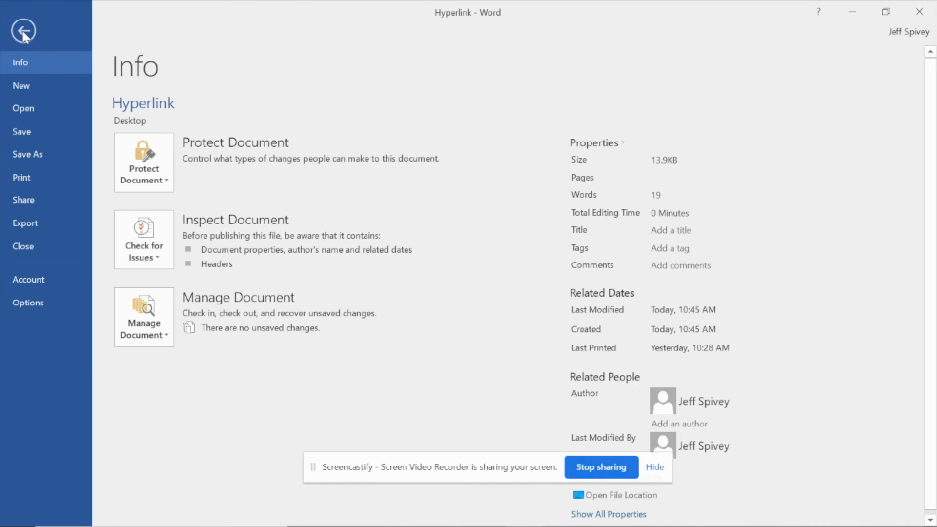
{"action": "left_click", "coordinate": [26, 155]}
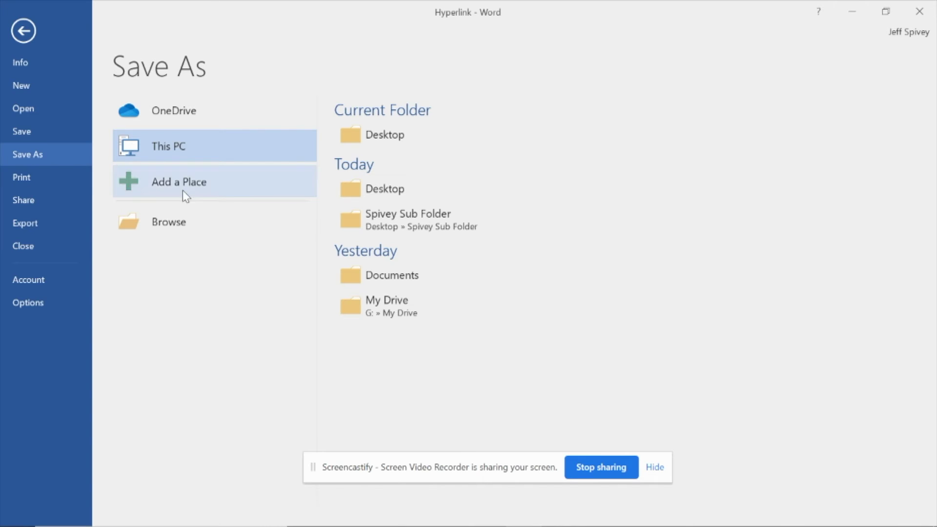
{"action": "left_click", "coordinate": [362, 137]}
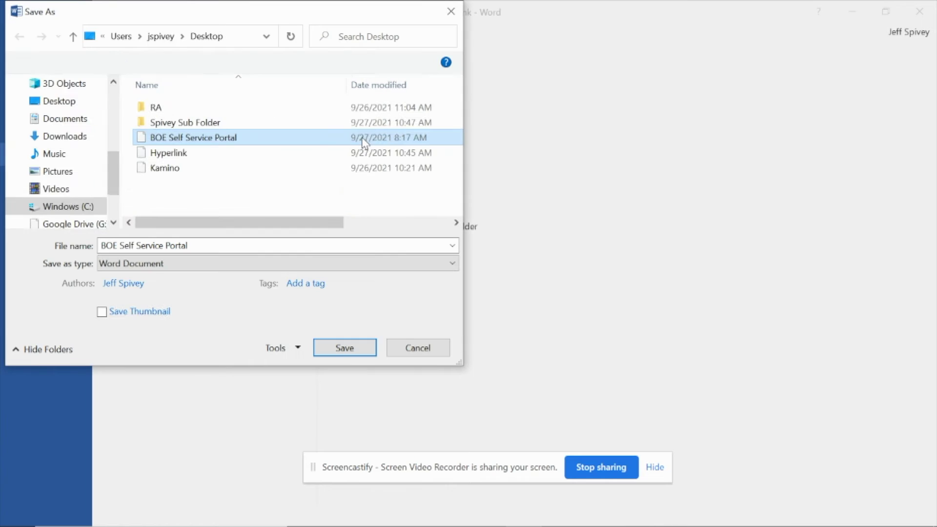
{"action": "double_click", "coordinate": [182, 123]}
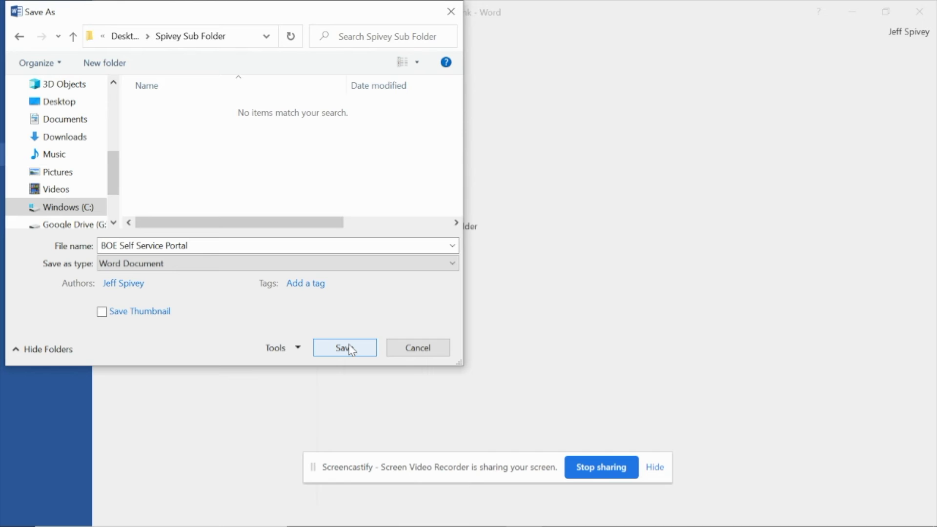
{"action": "left_click", "coordinate": [192, 246]}
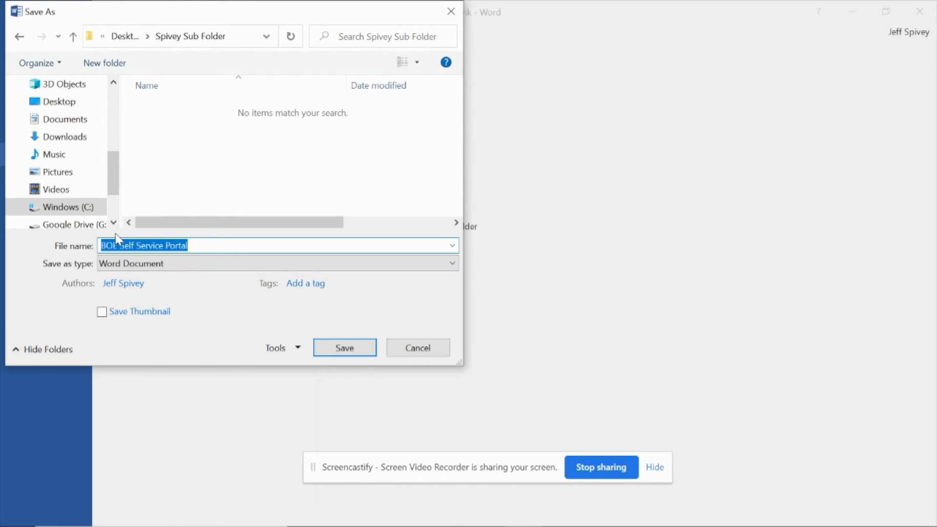
{"action": "type", "text": "Sub Plans 9.27"}
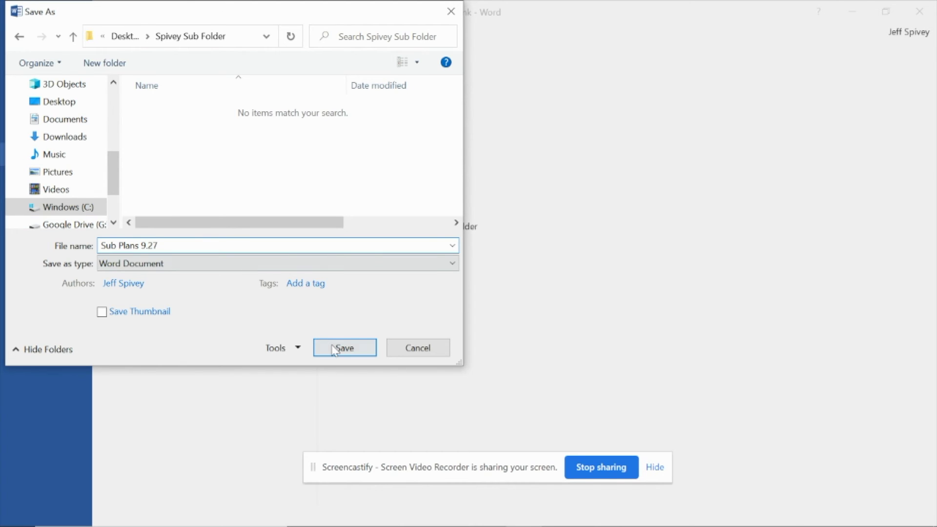
{"action": "left_click", "coordinate": [344, 347]}
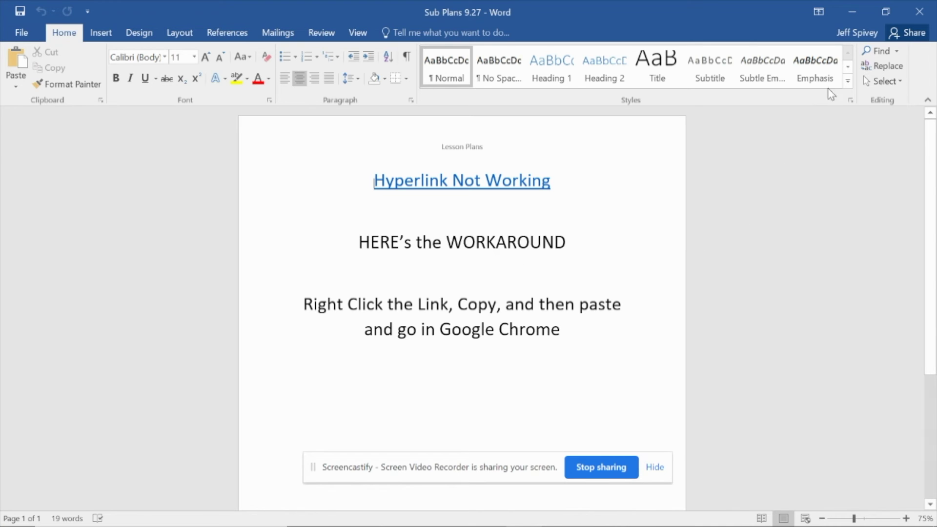
Close Word and check that Sub Plans 9.27 appears in the Spivey Sub Folder.
{"action": "left_click", "coordinate": [920, 11]}
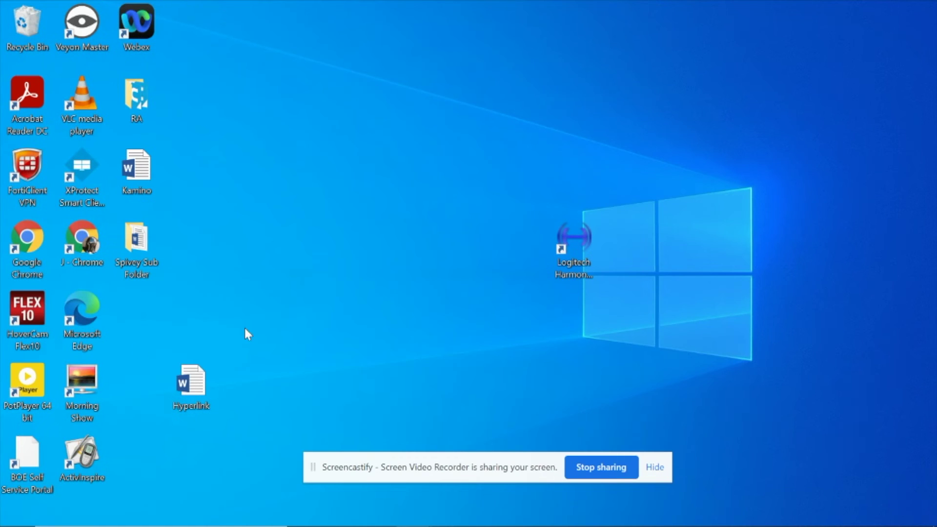
{"action": "double_click", "coordinate": [141, 242]}
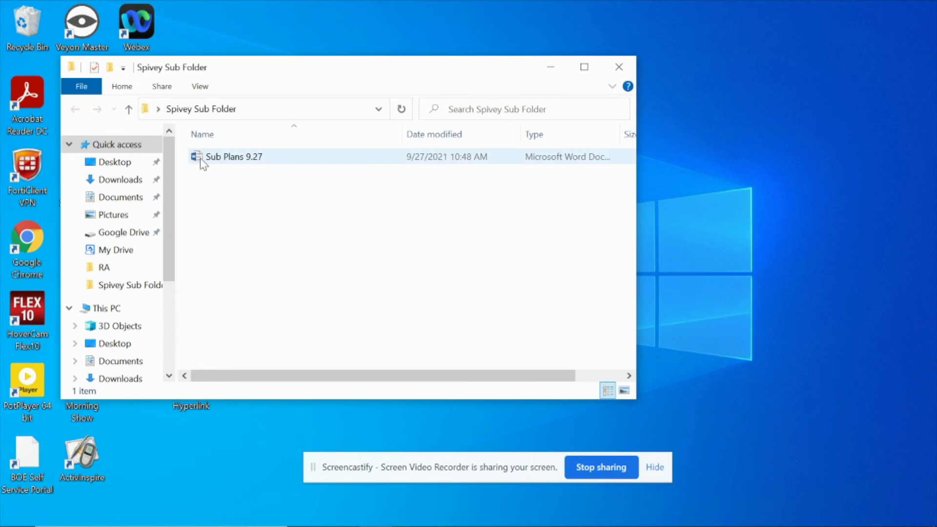
{"action": "left_click", "coordinate": [618, 66]}
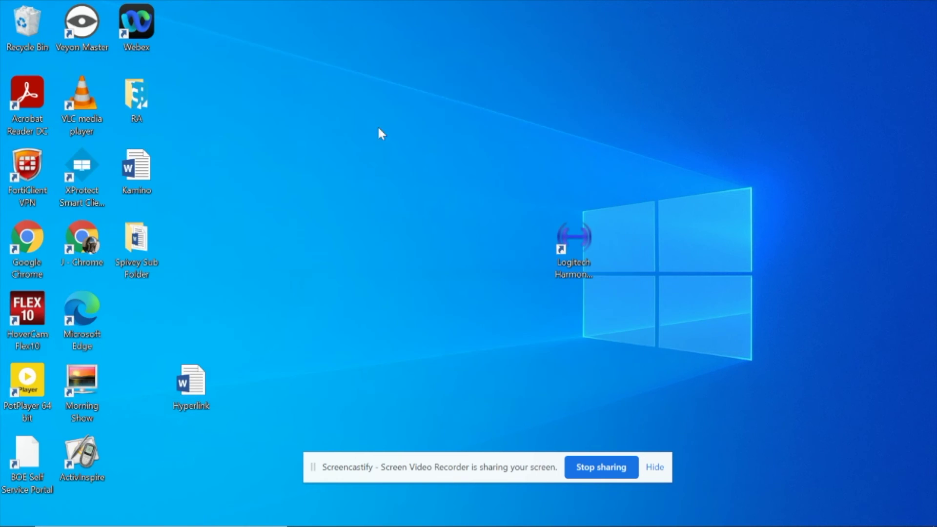
{"action": "right_click", "coordinate": [136, 243]}
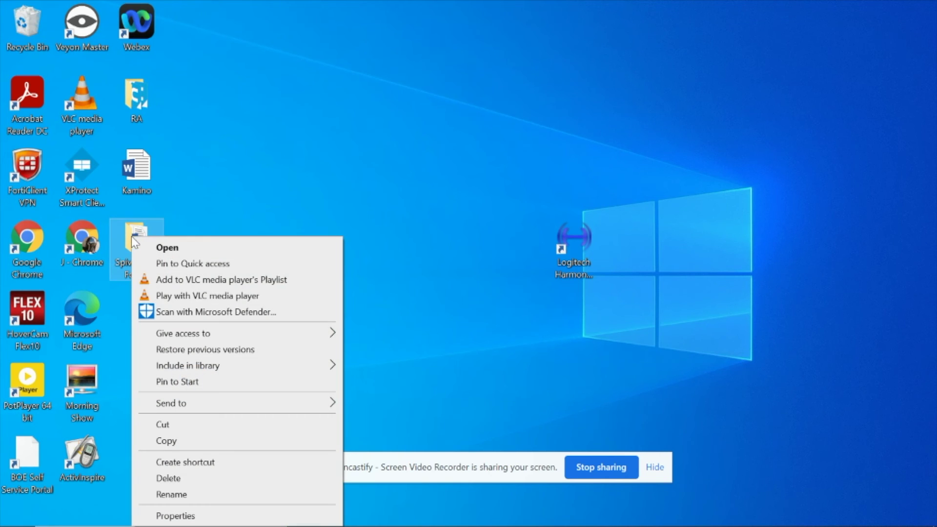
{"action": "left_click", "coordinate": [175, 516]}
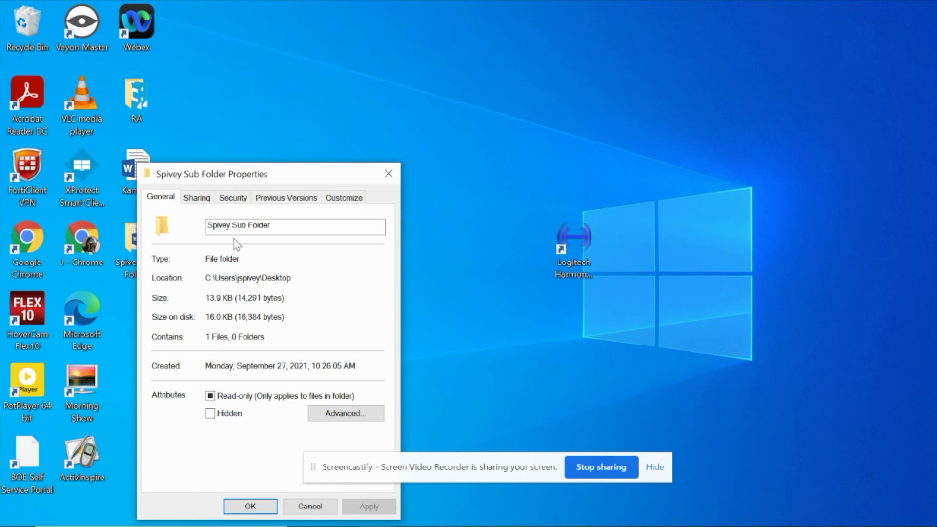
{"action": "left_click", "coordinate": [224, 199]}
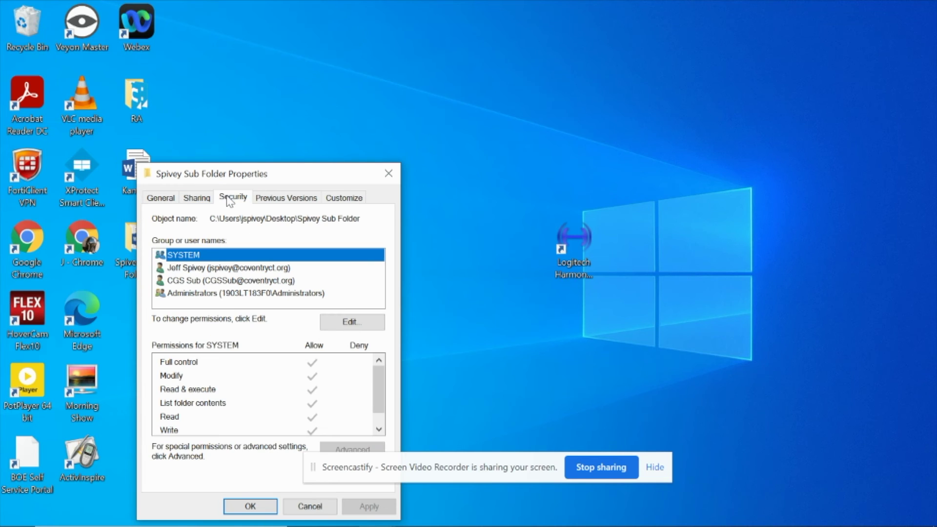
{"action": "left_click", "coordinate": [180, 269]}
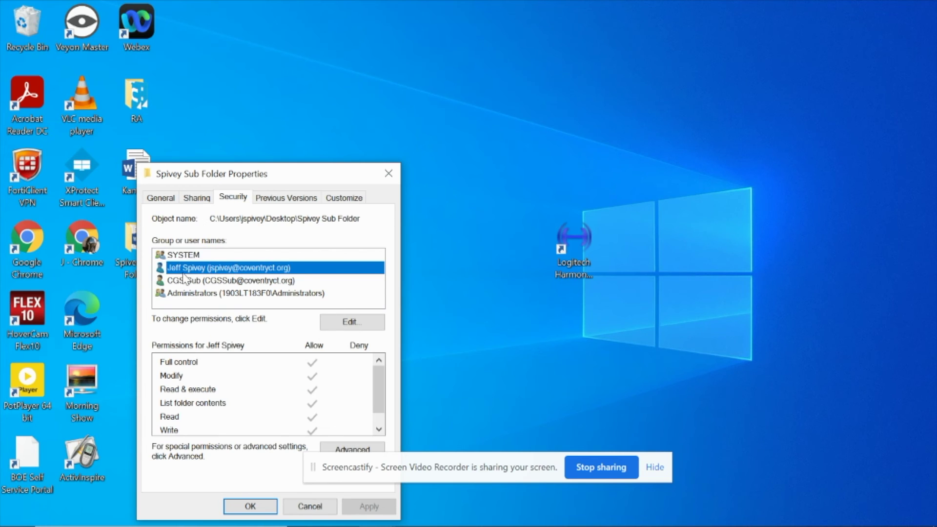
{"action": "left_click", "coordinate": [185, 281]}
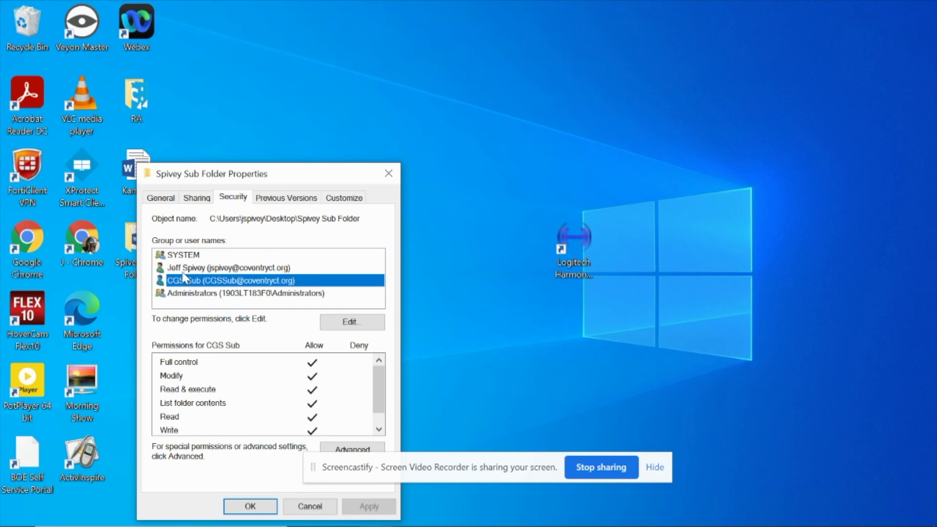
{"action": "left_click", "coordinate": [185, 269]}
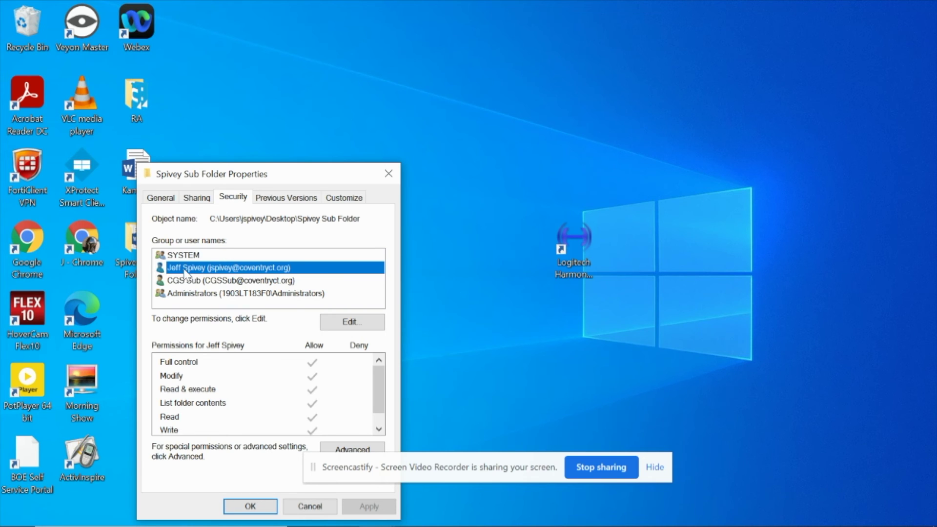
{"action": "left_click", "coordinate": [251, 506]}
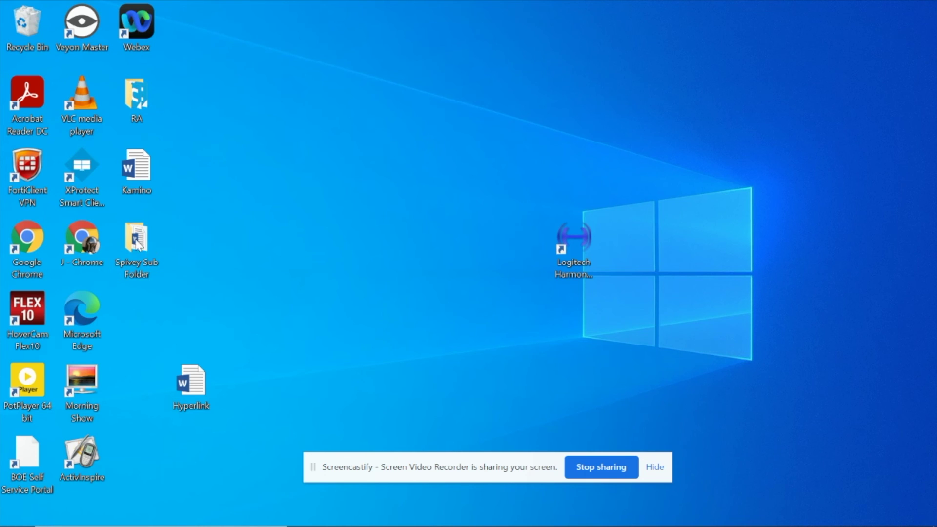
Open Sub Plans 9.27 from the Spivey Sub Folder.
{"action": "double_click", "coordinate": [139, 242]}
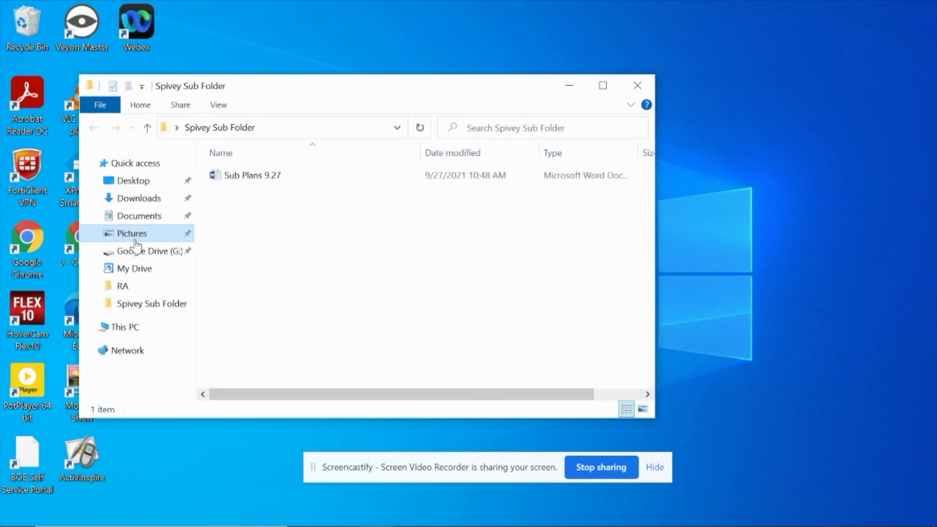
{"action": "left_click", "coordinate": [117, 233]}
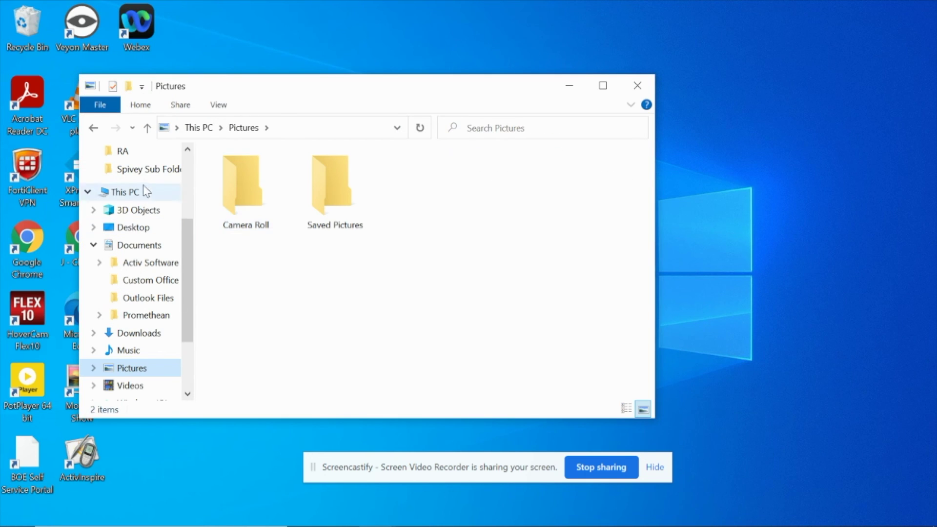
{"action": "left_click", "coordinate": [149, 168]}
{"action": "left_click", "coordinate": [253, 176]}
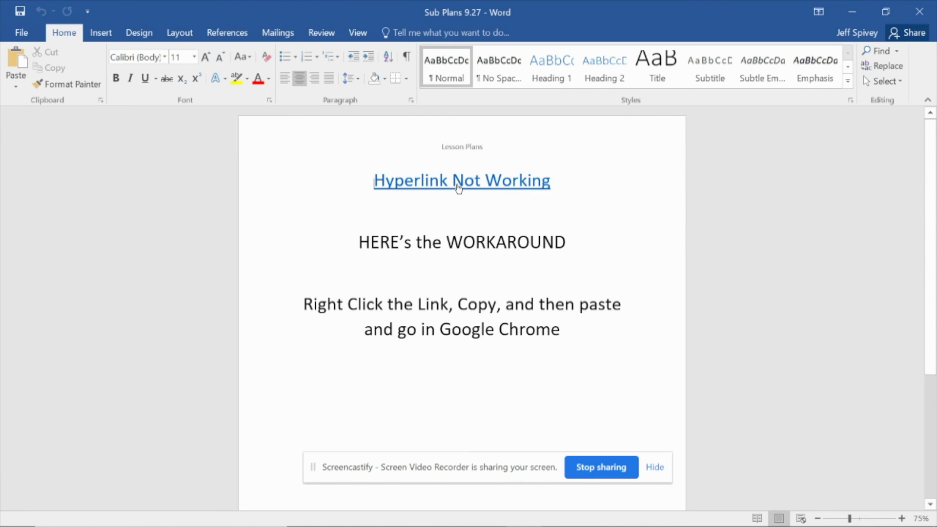
Copy the address of the 'Hyperlink Not Working' link.
{"action": "right_click", "coordinate": [455, 182]}
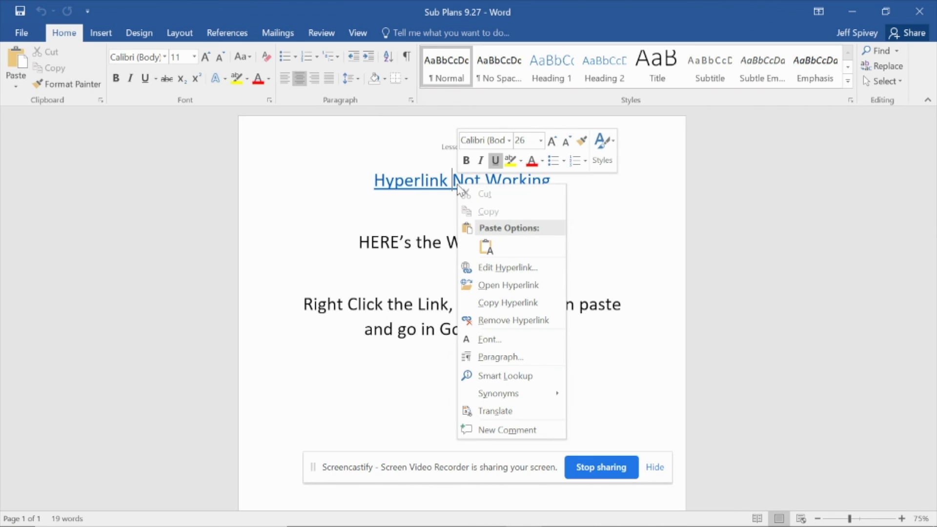
{"action": "left_click", "coordinate": [507, 300]}
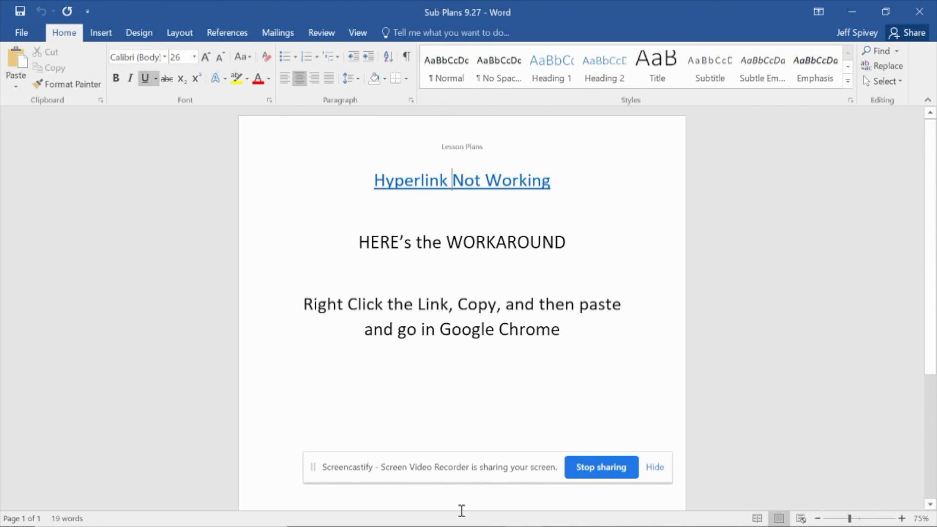
{"action": "left_click", "coordinate": [415, 513]}
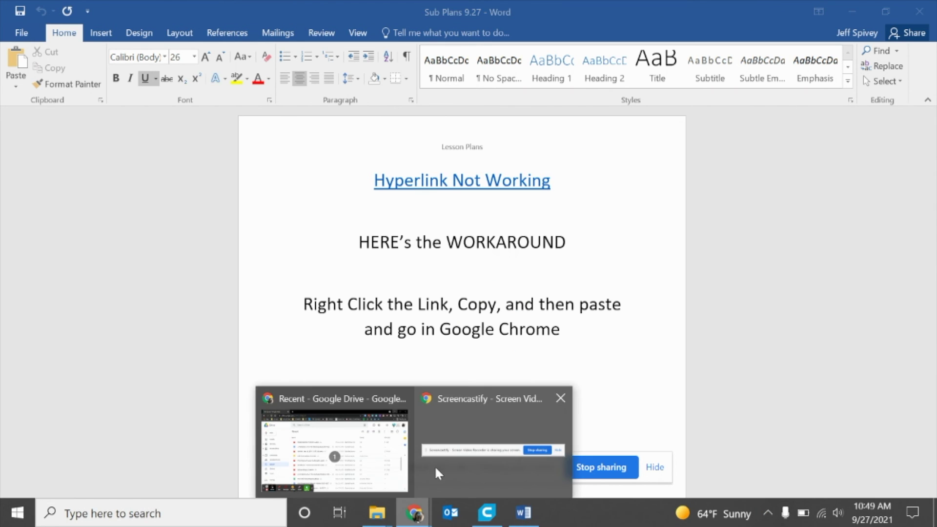
Load the copied link in a new Chrome tab to open the App Overview deck.
{"action": "left_click", "coordinate": [307, 435]}
{"action": "left_click", "coordinate": [197, 13]}
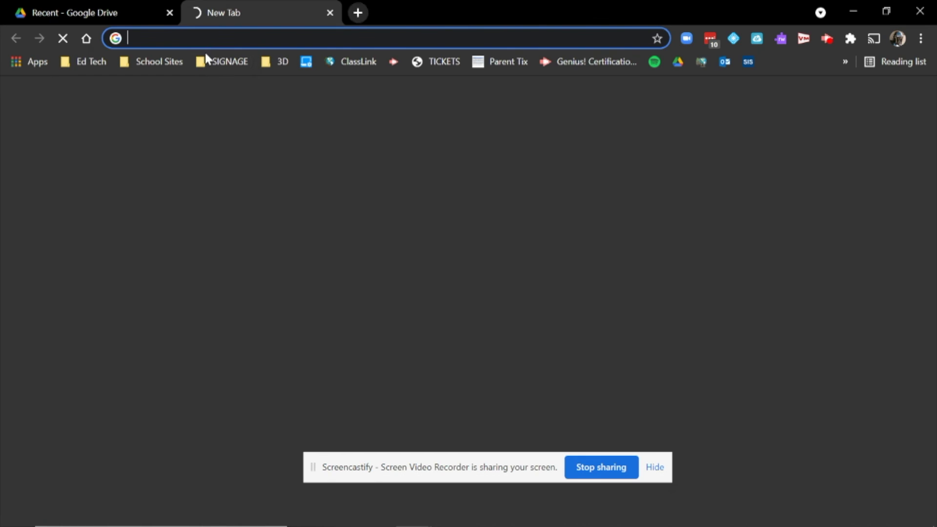
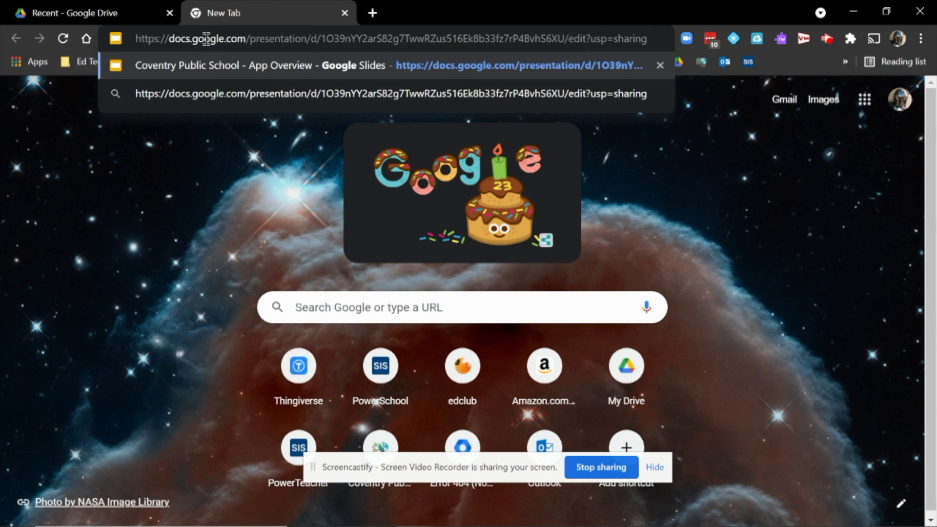
{"action": "key", "text": "Return"}
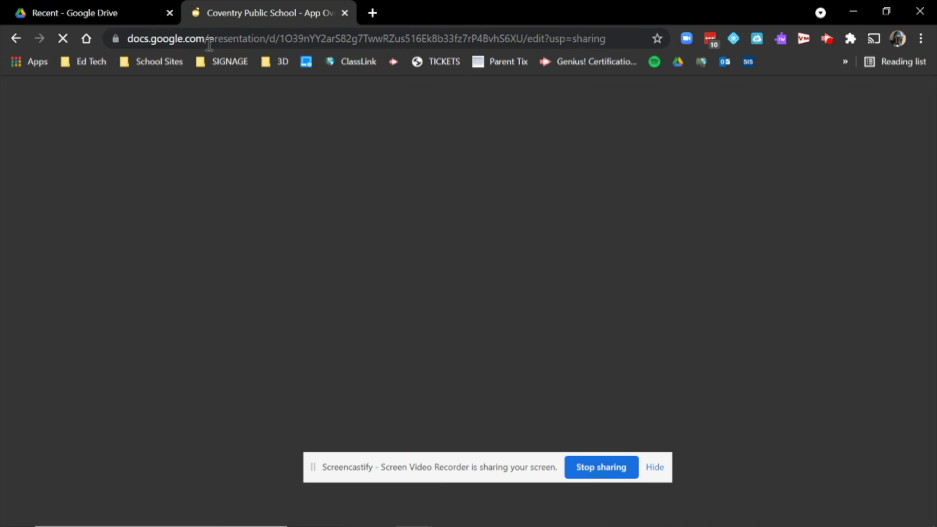